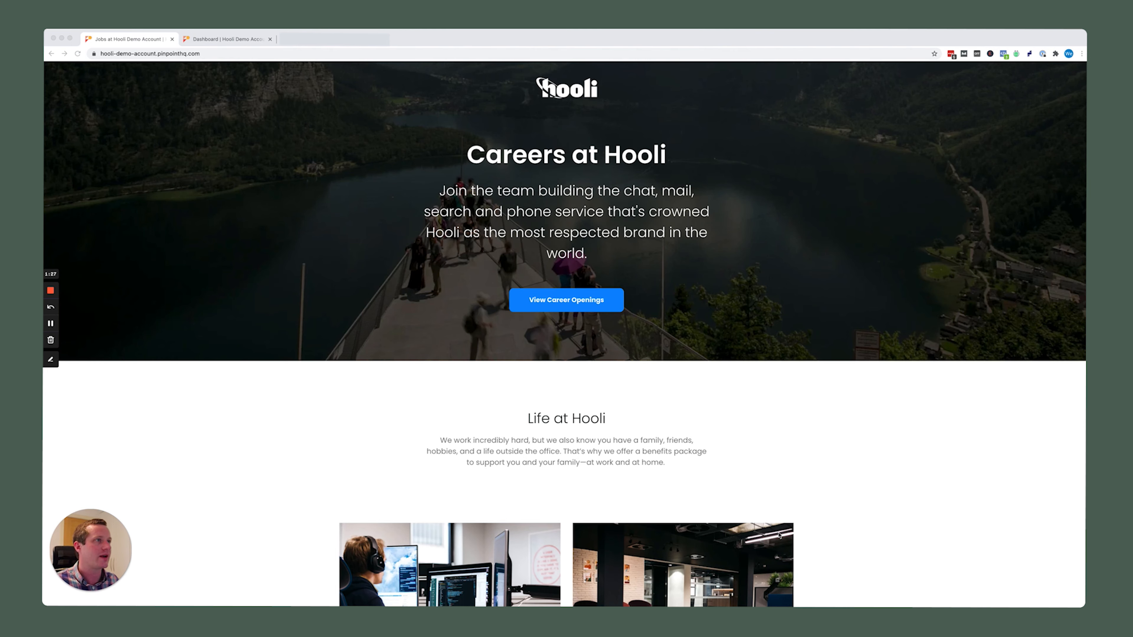
# - Browse the Hooli careers page down to its current opportunities and open the Register Your Interest form
pyautogui.scroll(-15, 670, 446)
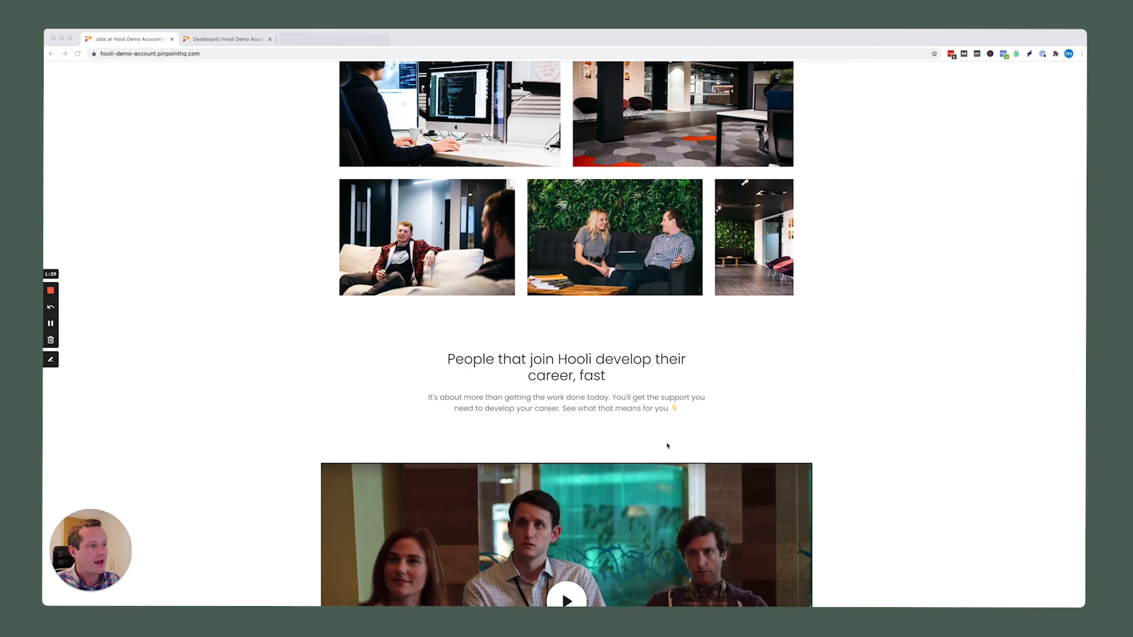
pyautogui.scroll(-5, 667, 445)
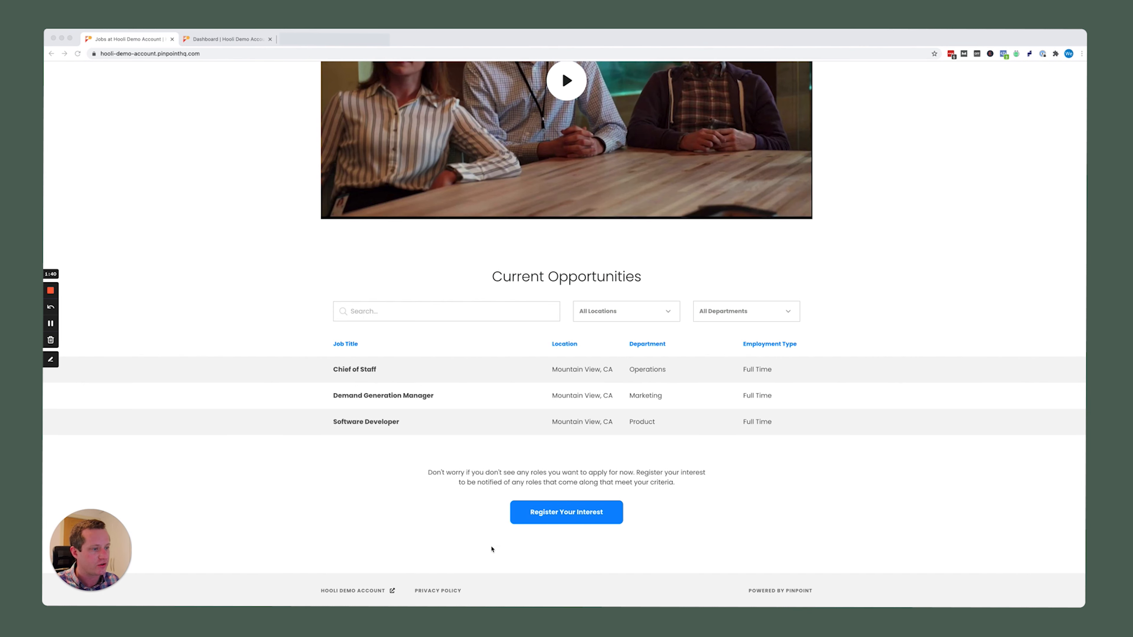
pyautogui.click(558, 517)
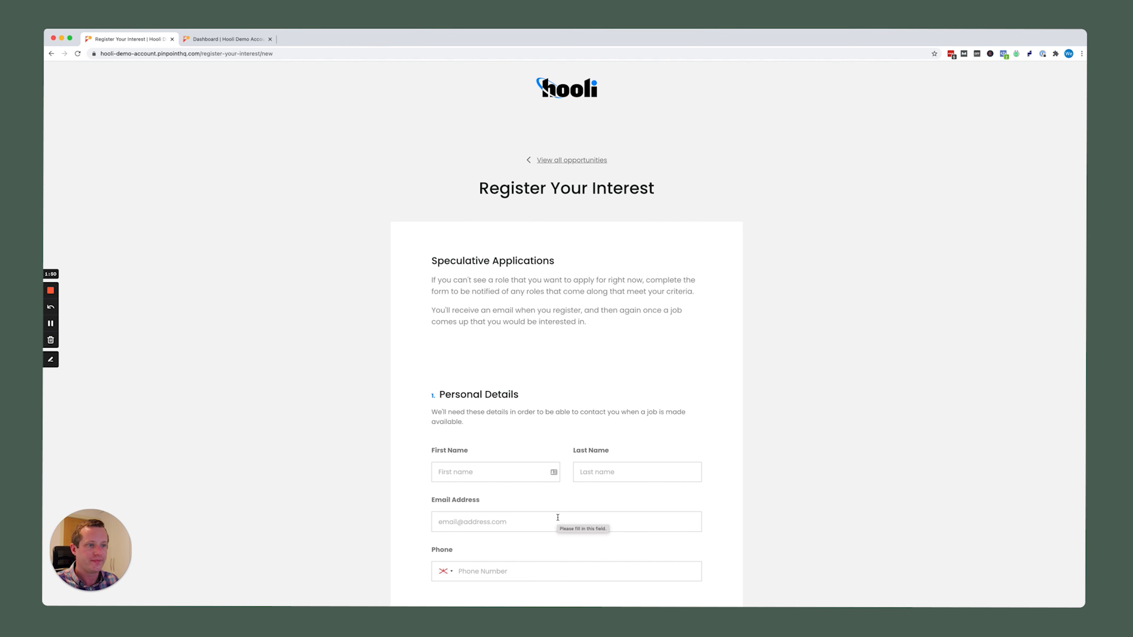
# - Review the Register Your Interest form through to its submit section, including the team options candidates can choose from
pyautogui.scroll(-6, 609, 408)
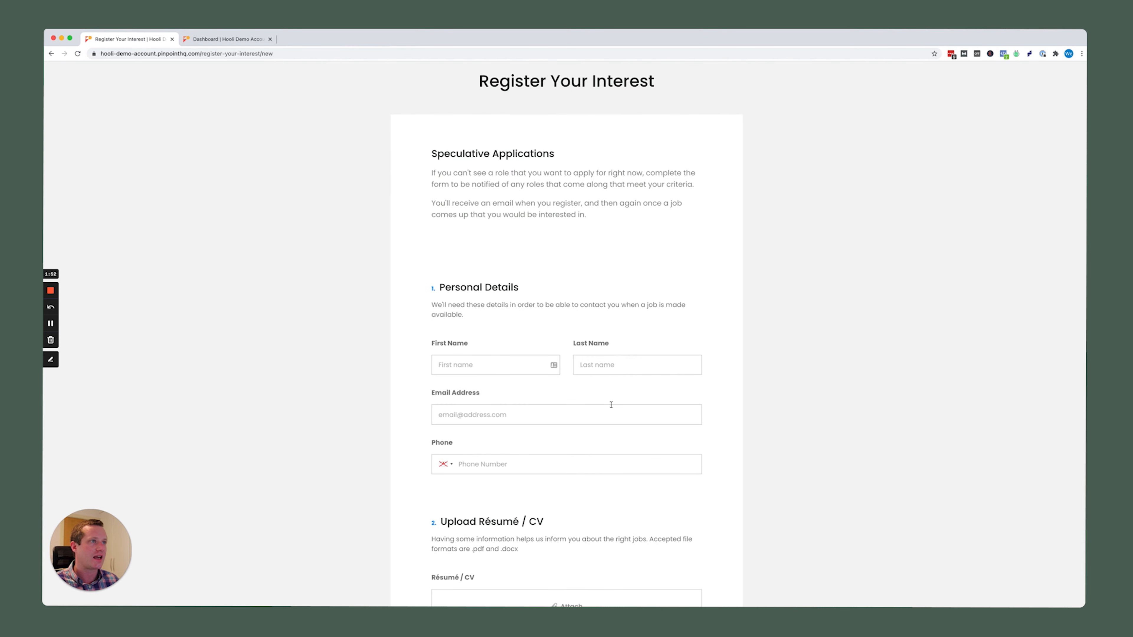
pyautogui.scroll(-3, 611, 405)
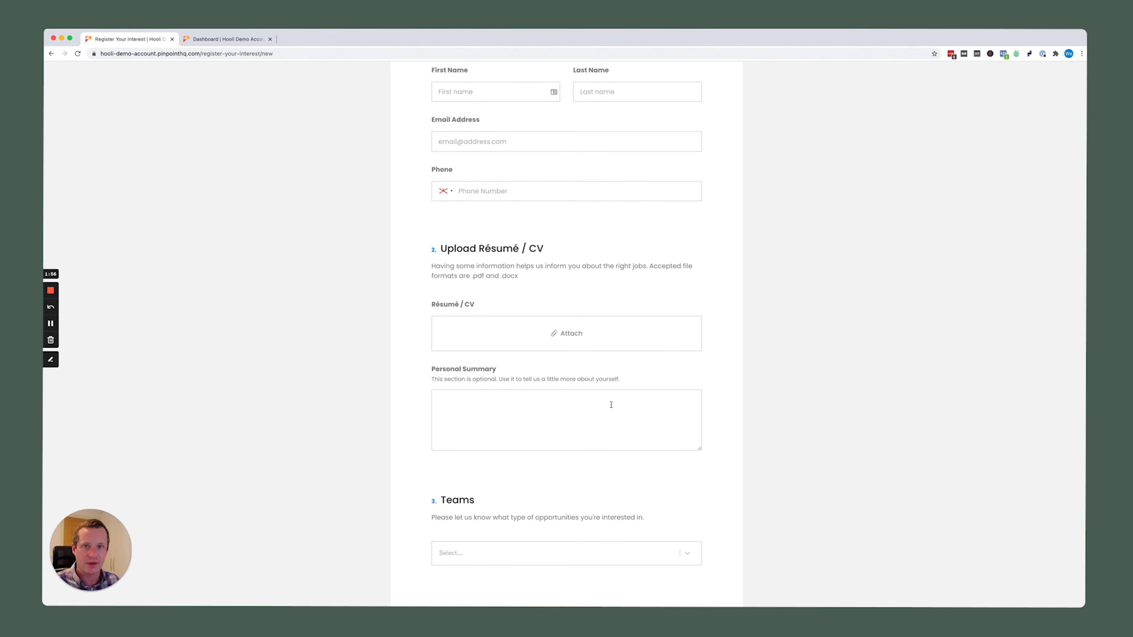
pyautogui.scroll(-4, 611, 405)
pyautogui.click(589, 393)
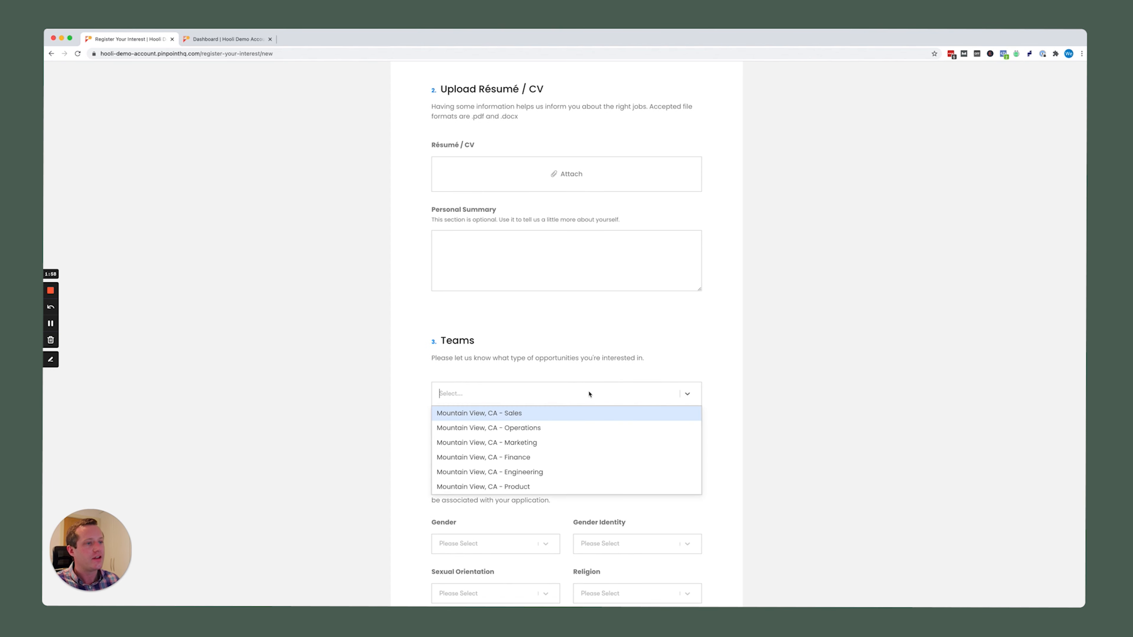
pyautogui.click(825, 455)
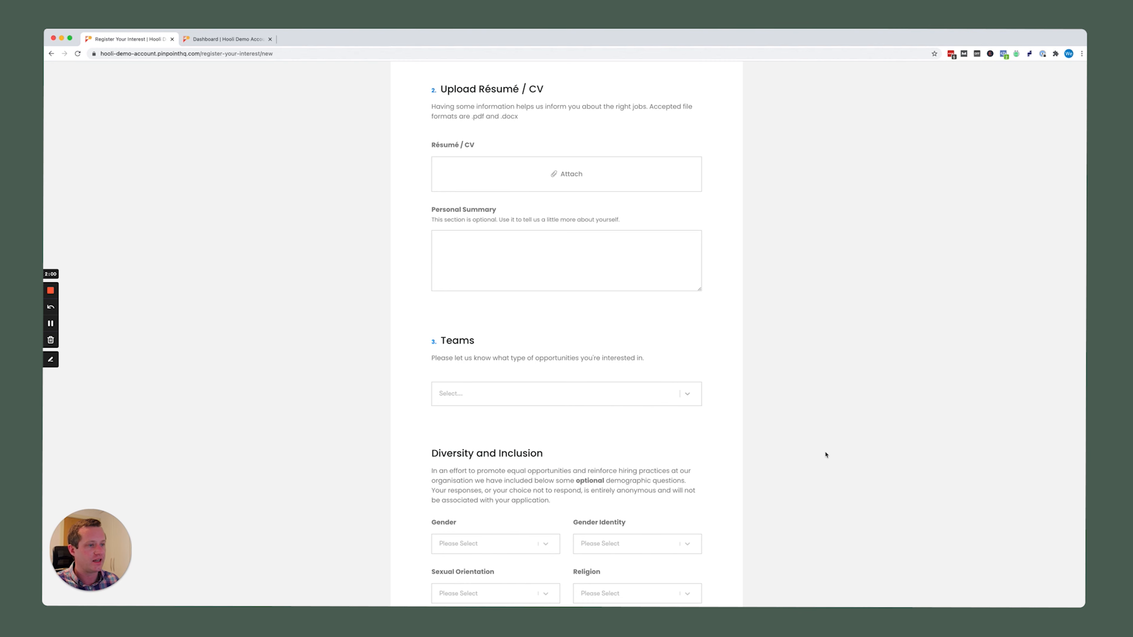
pyautogui.scroll(-10, 825, 455)
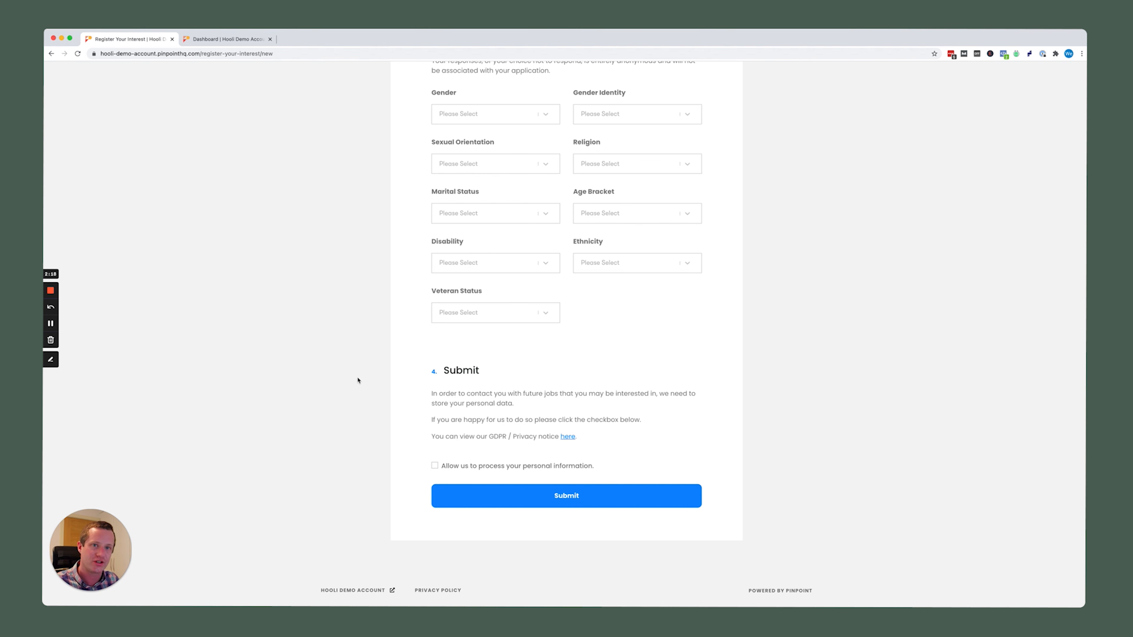
# - From the Pinpoint dashboard, open the Chief of Staff job and move the first F2F Interview candidate to the Offer stage
pyautogui.click(229, 40)
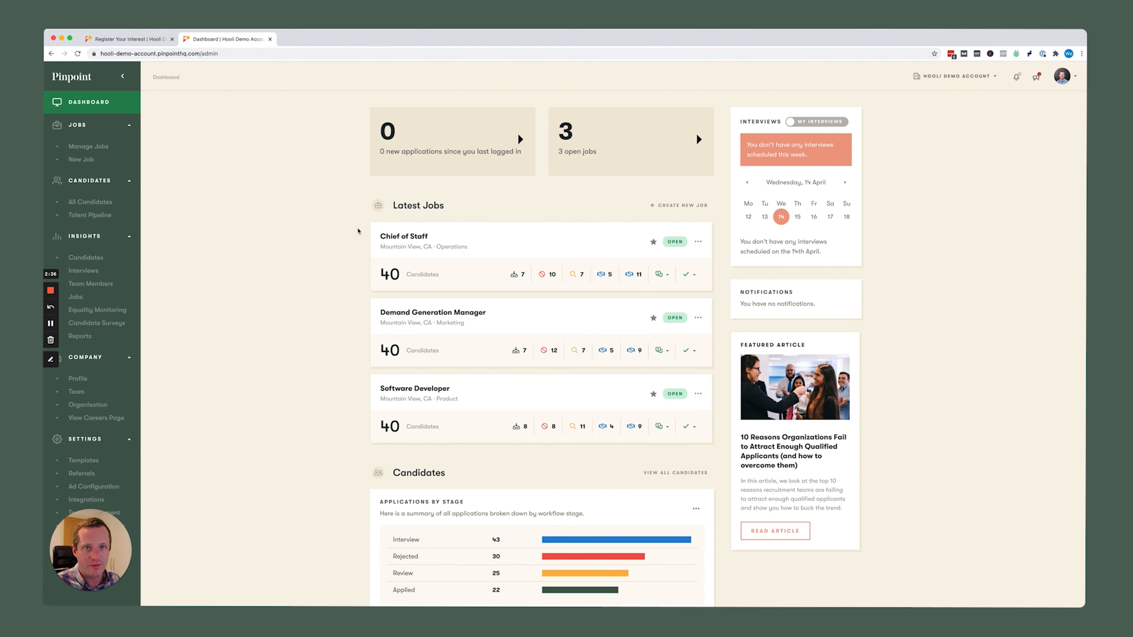
pyautogui.click(414, 239)
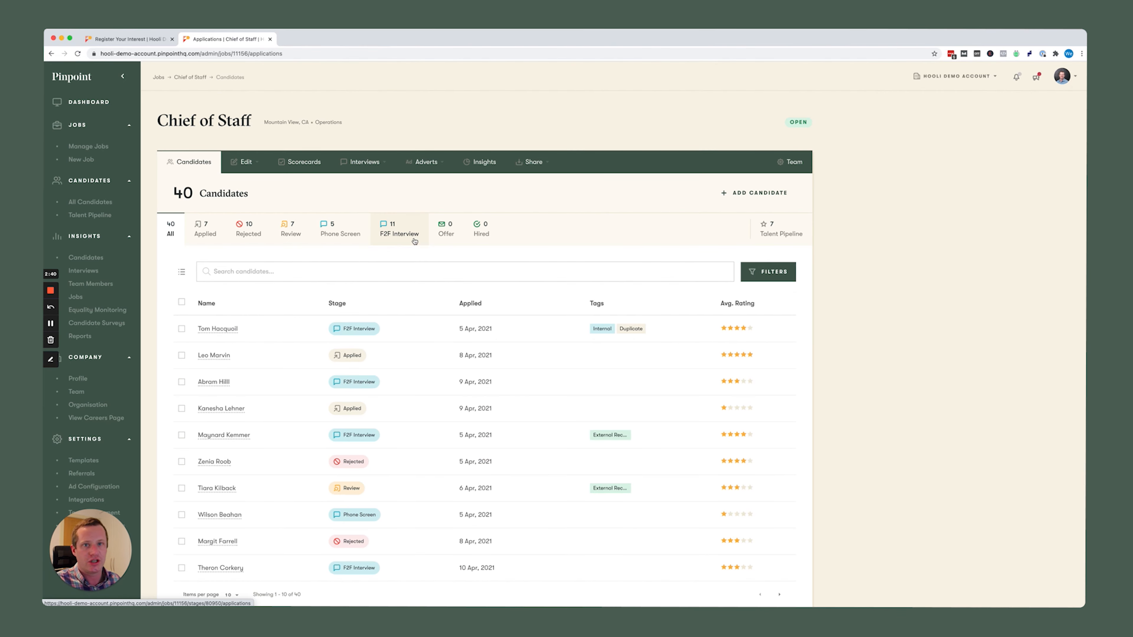
pyautogui.click(414, 239)
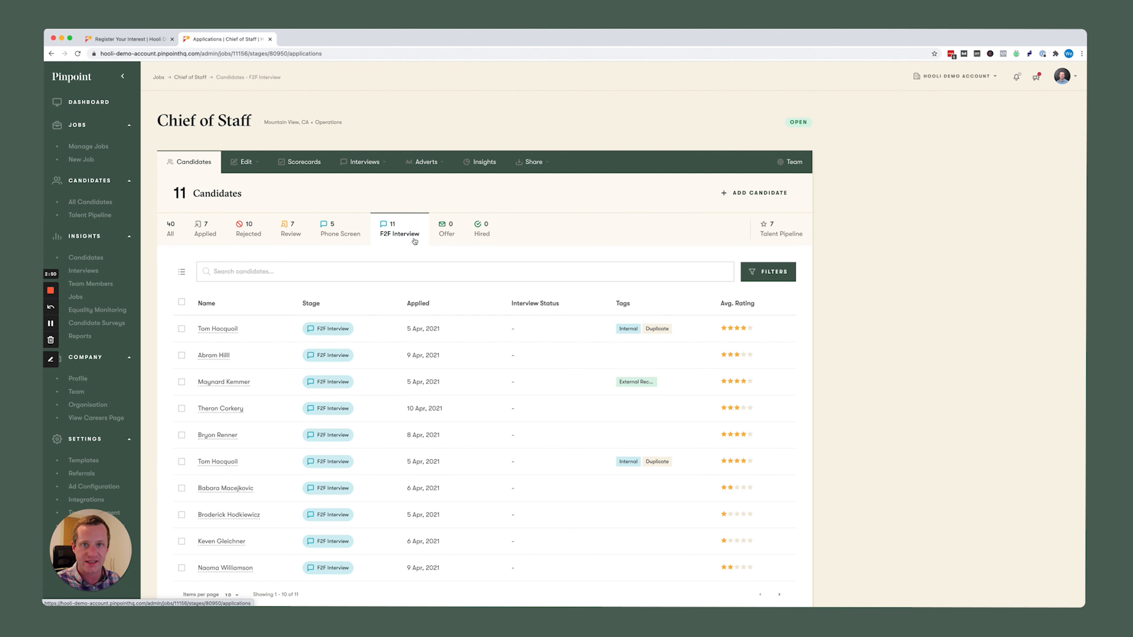
pyautogui.click(182, 328)
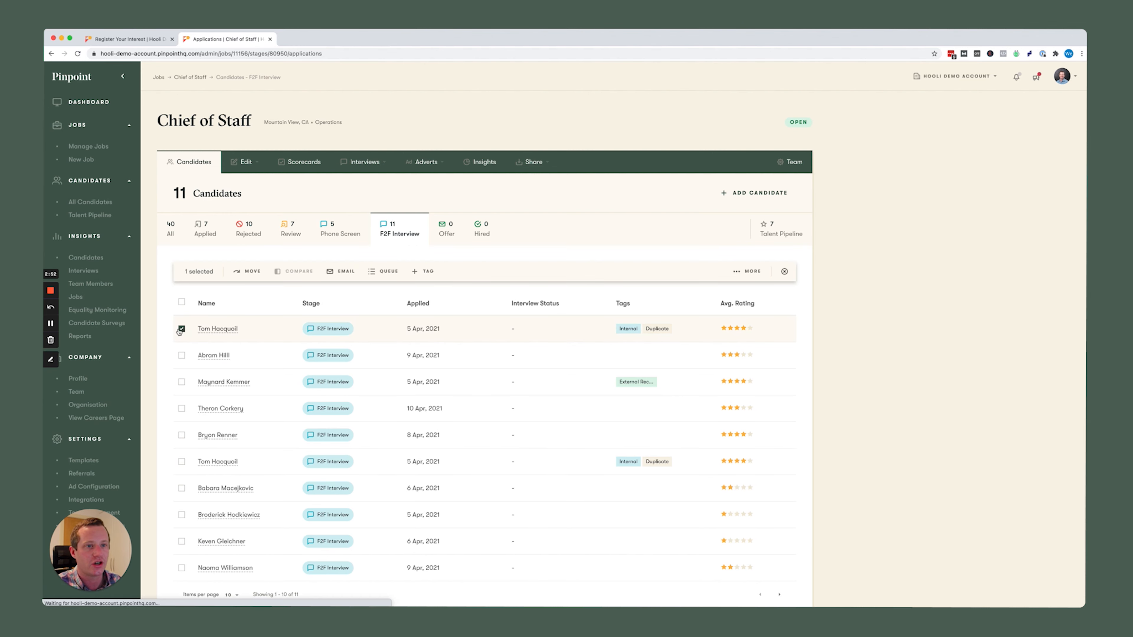
pyautogui.click(246, 271)
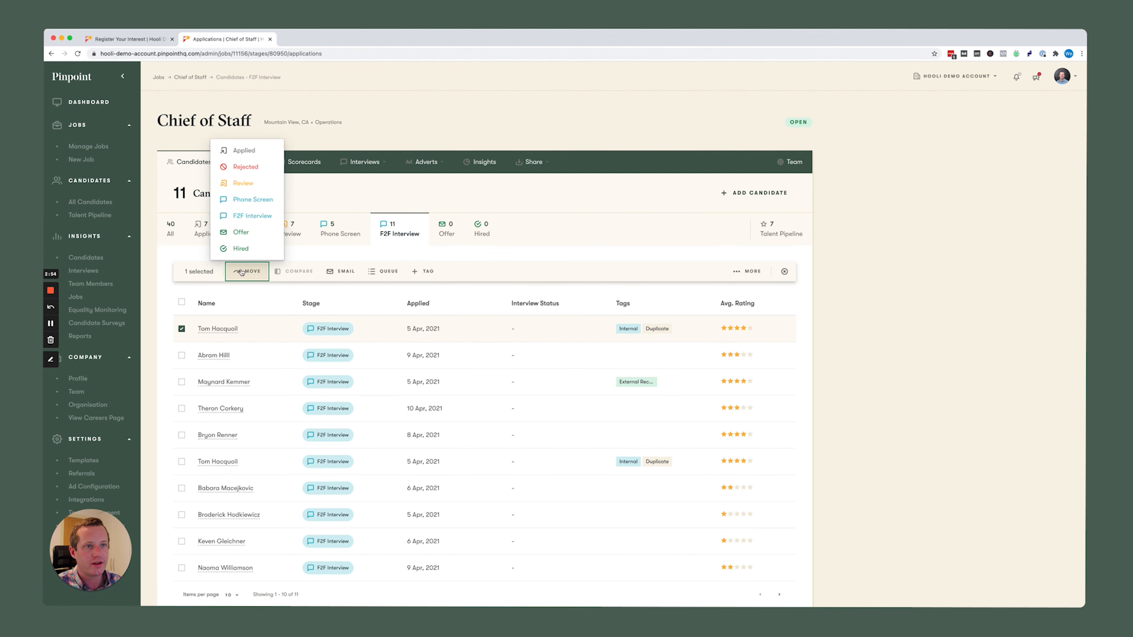
pyautogui.click(245, 235)
pyautogui.click(579, 346)
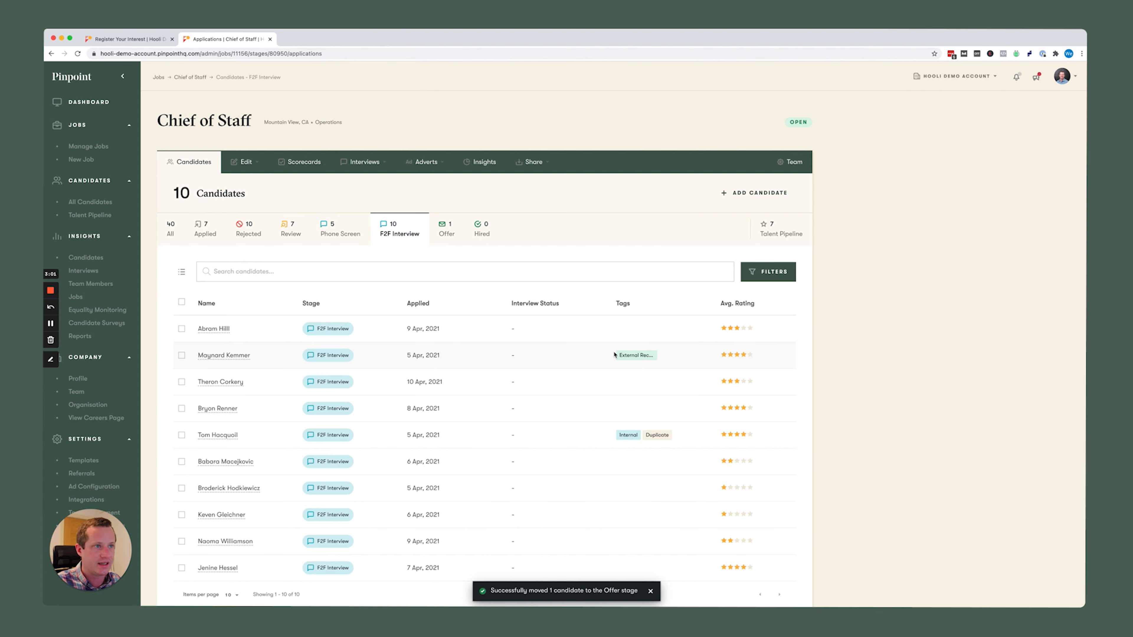
# - Bulk add the tags Skill One and VP to the first, third, fifth, seventh and eighth F2F Interview candidates
pyautogui.click(182, 328)
pyautogui.click(181, 381)
pyautogui.click(182, 434)
pyautogui.click(182, 488)
pyautogui.click(181, 517)
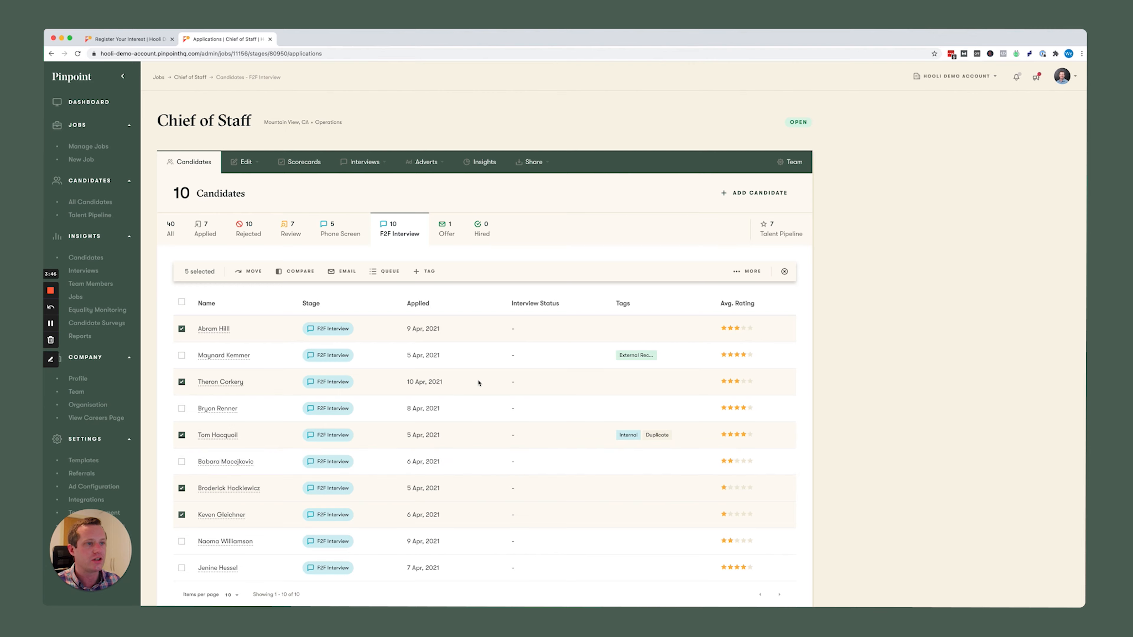
pyautogui.click(426, 270)
pyautogui.click(518, 342)
pyautogui.scroll(-5, 490, 402)
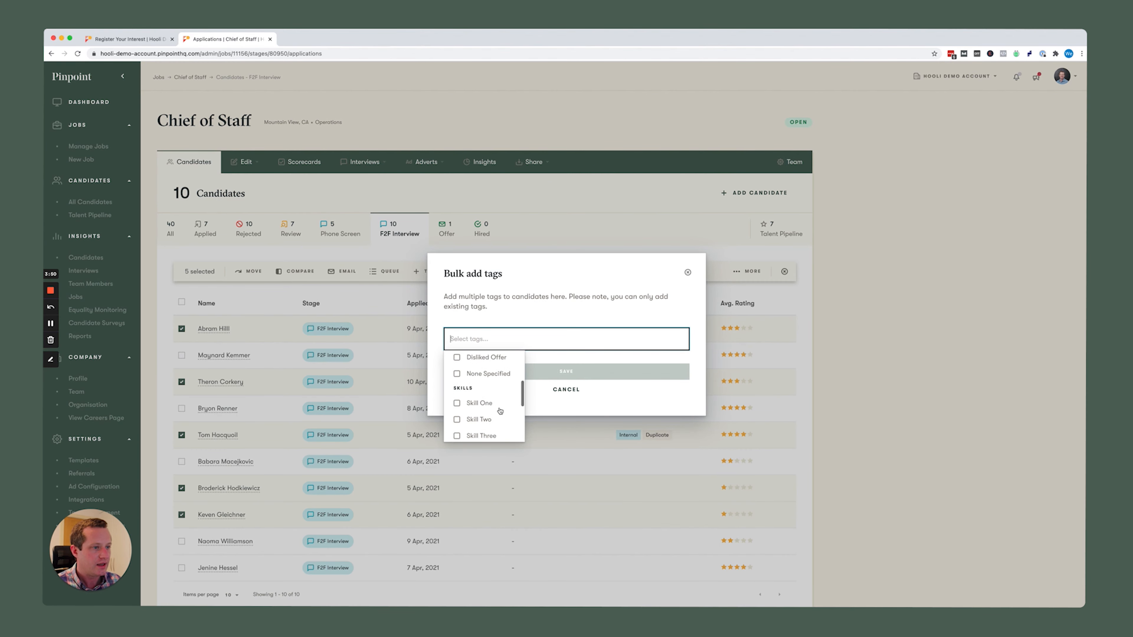
pyautogui.click(480, 372)
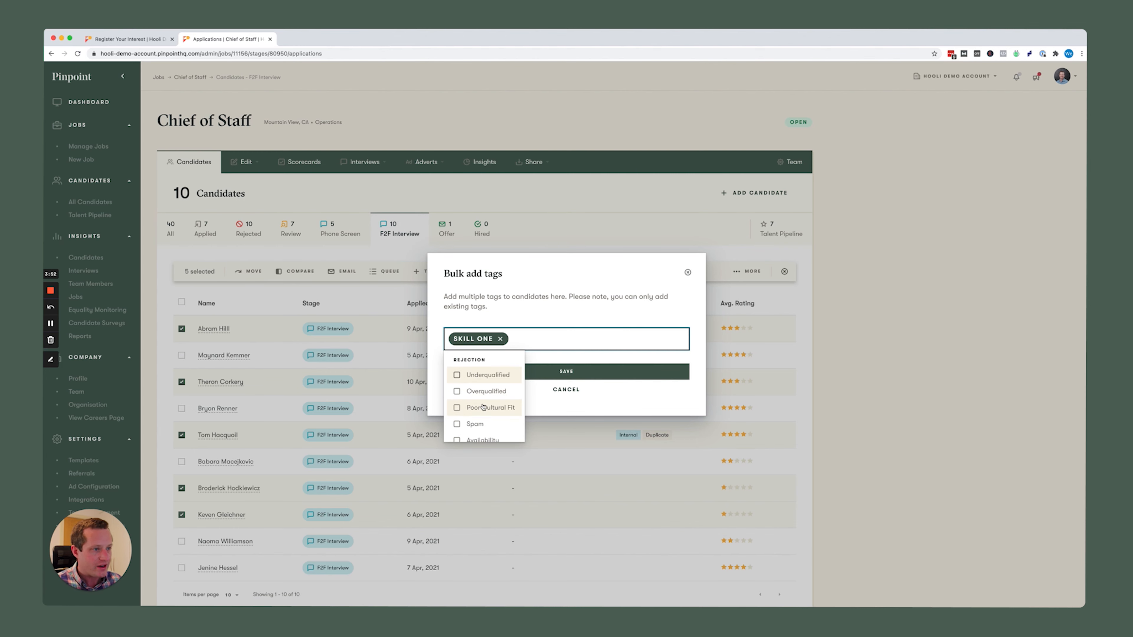
pyautogui.scroll(1, 484, 410)
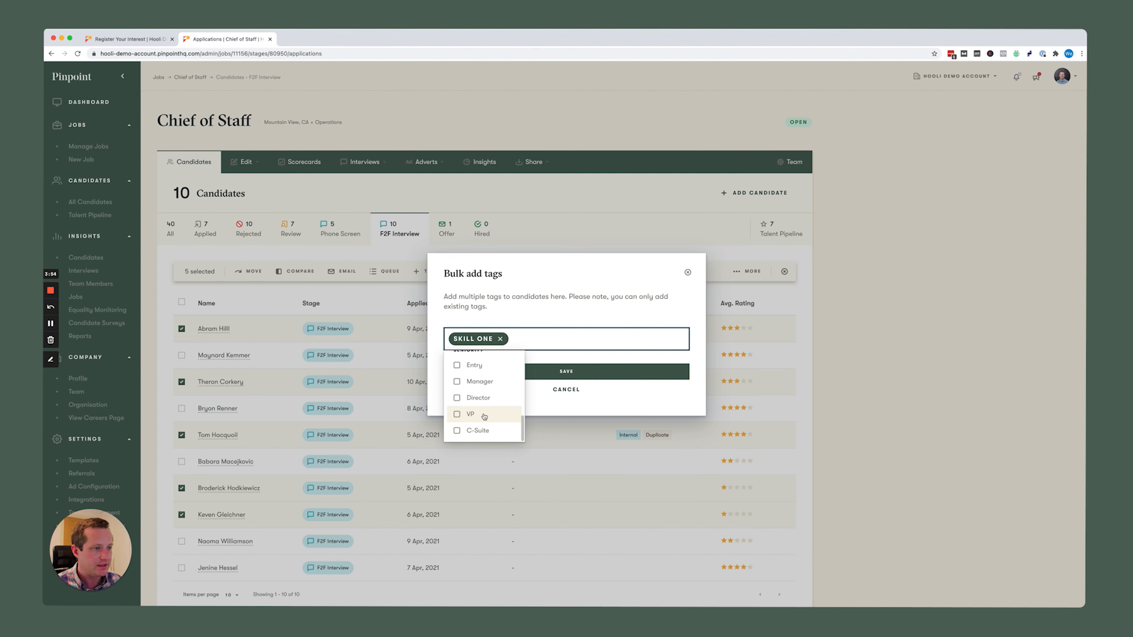
pyautogui.click(474, 415)
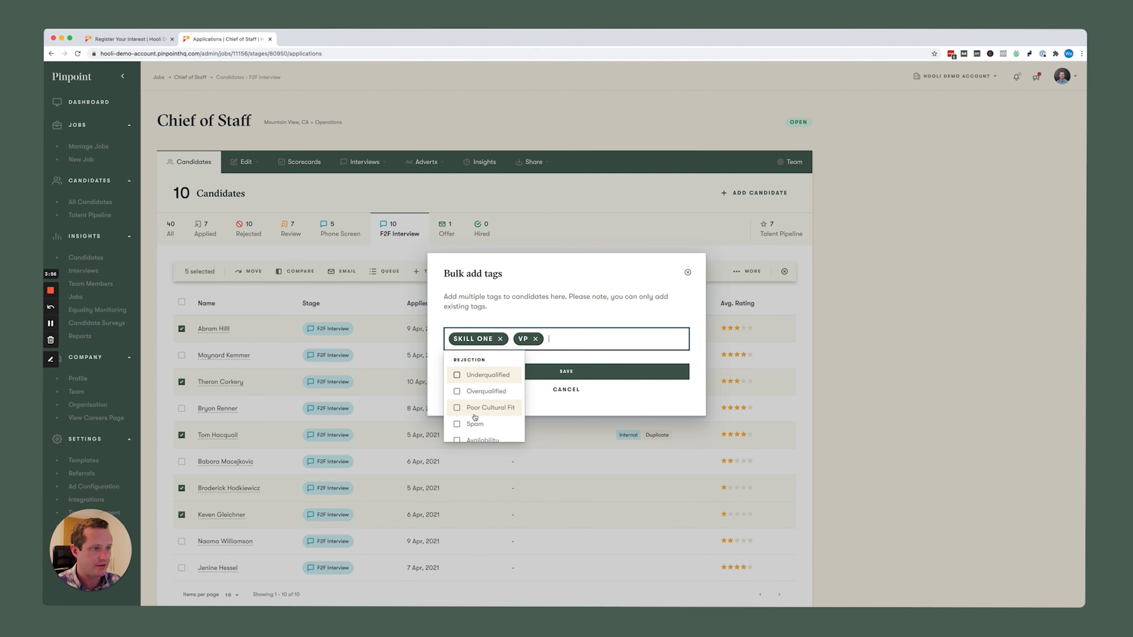
pyautogui.click(560, 369)
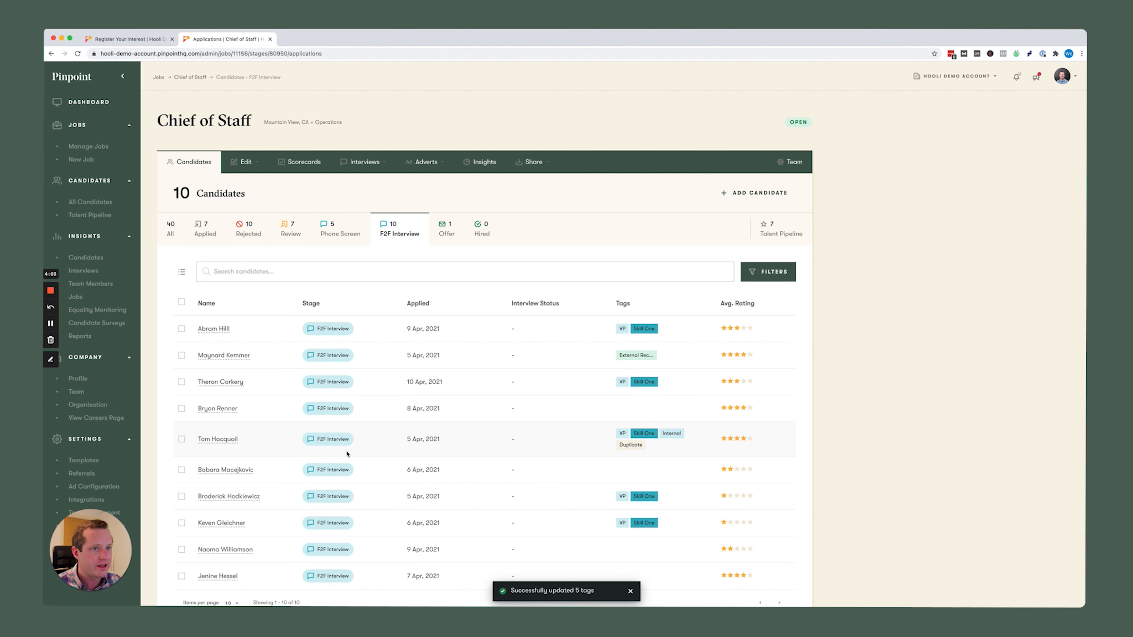
# - Prepare a Talent Pipeline invitation for the five candidates tagged VP and Skill One, using Mountain View, CA - Operations with tags retained, and cancel it
pyautogui.click(181, 329)
pyautogui.click(181, 382)
pyautogui.click(182, 439)
pyautogui.click(181, 496)
pyautogui.click(182, 523)
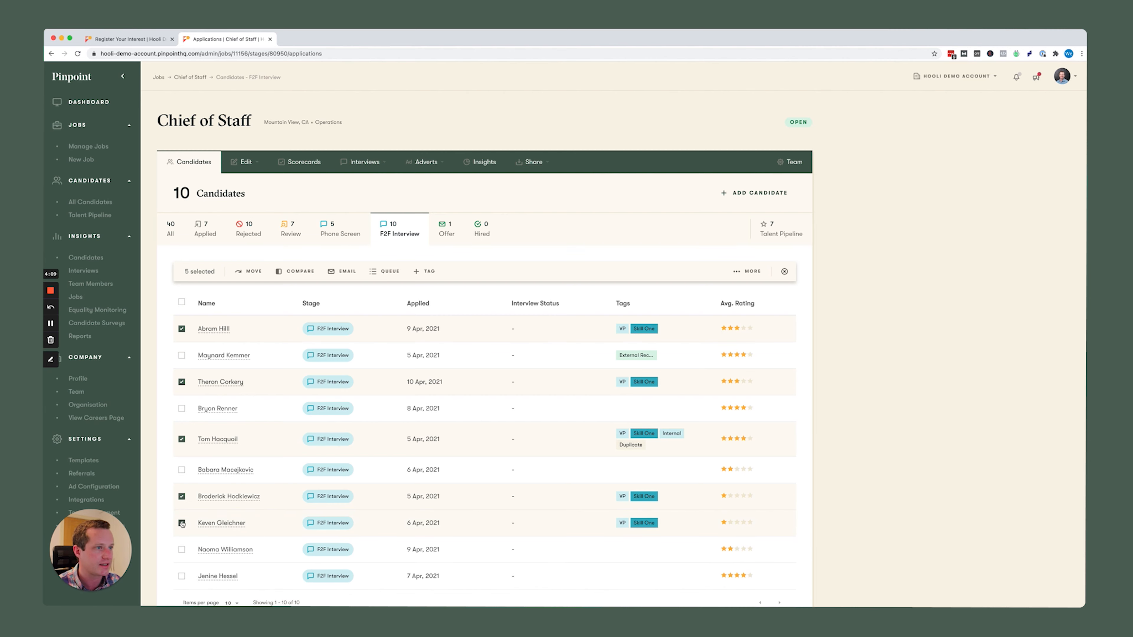
pyautogui.click(739, 274)
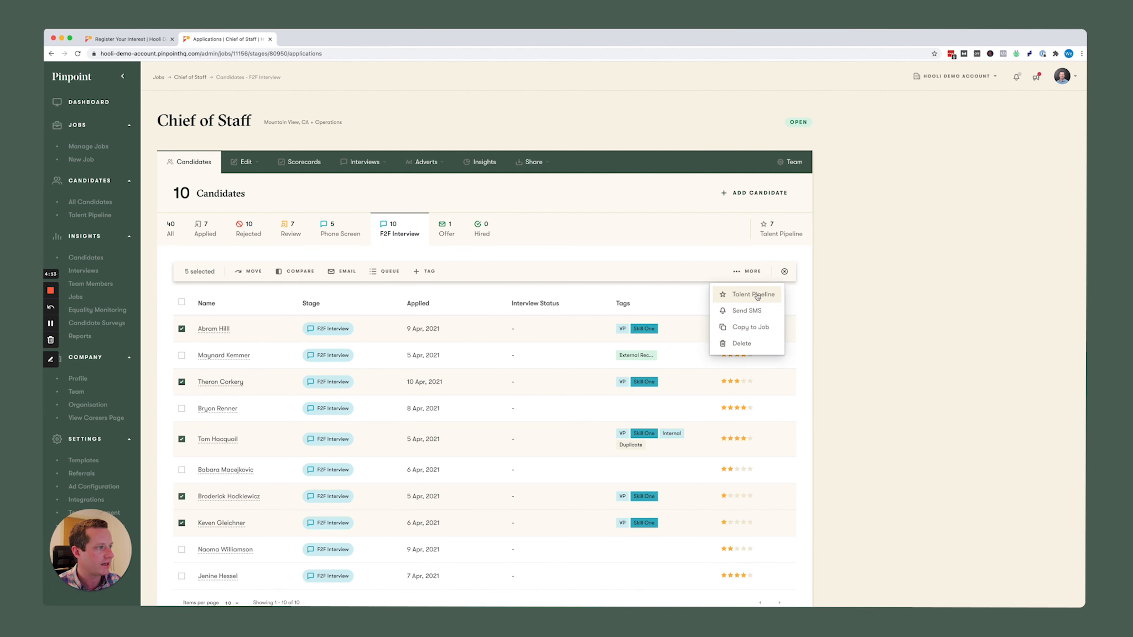
pyautogui.click(757, 295)
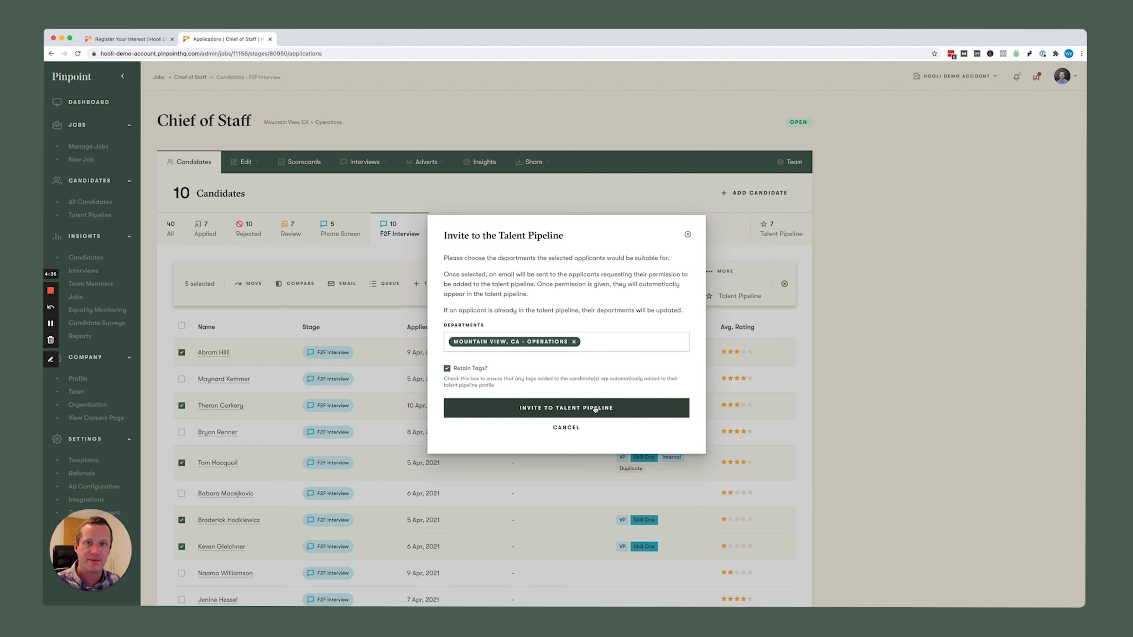
pyautogui.click(583, 432)
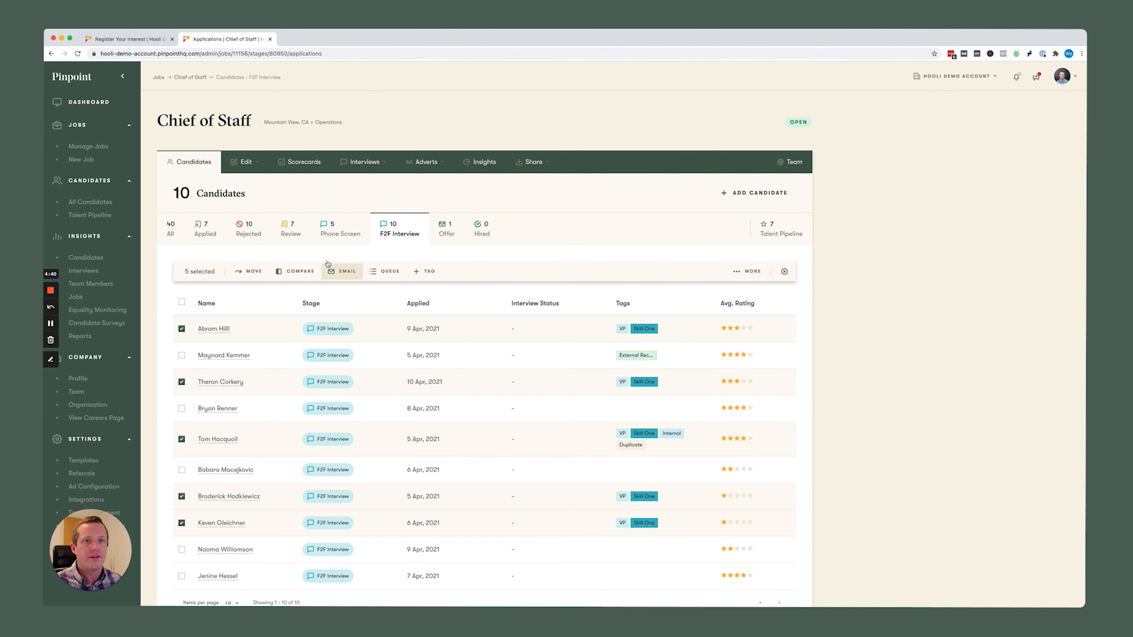
# - Open the Talent Pipeline and show the filters for its candidate list
pyautogui.click(119, 218)
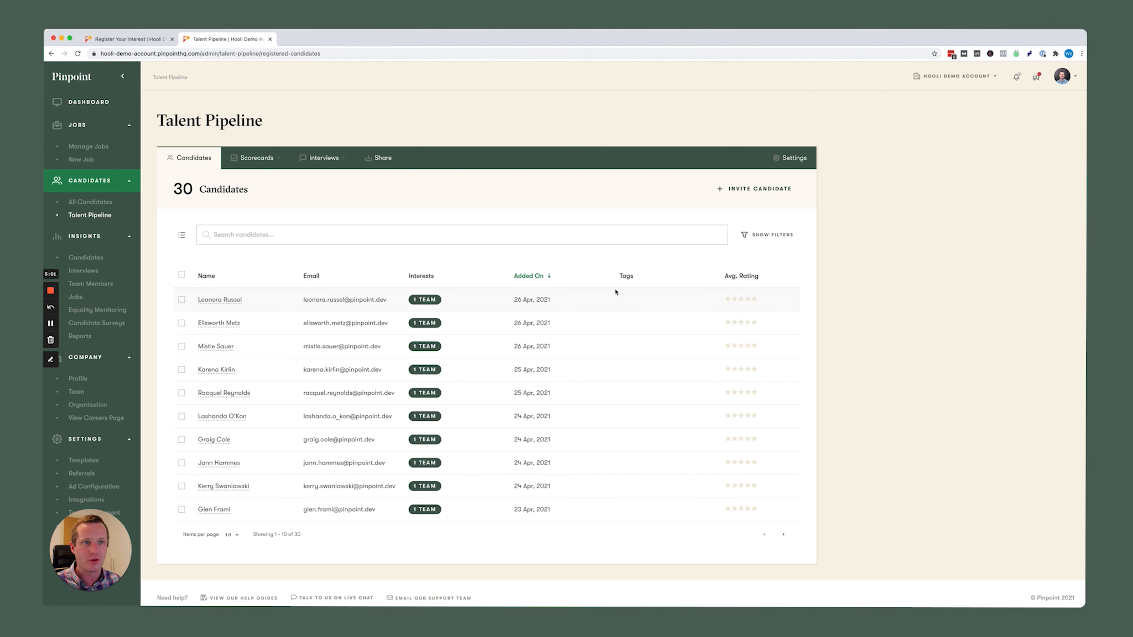
pyautogui.click(244, 238)
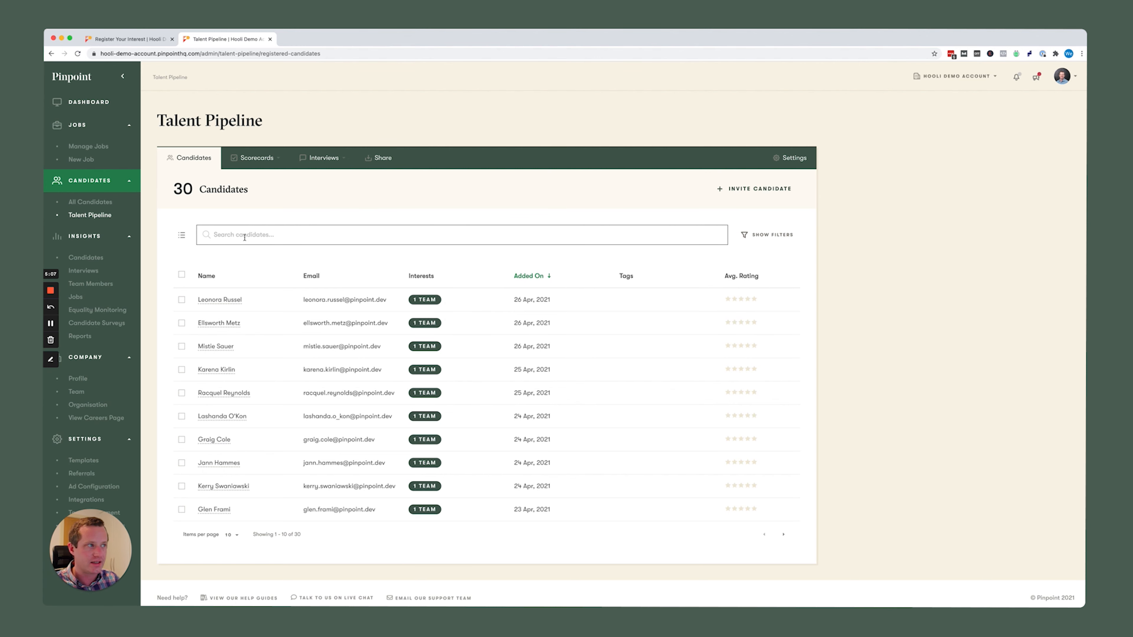
pyautogui.click(767, 235)
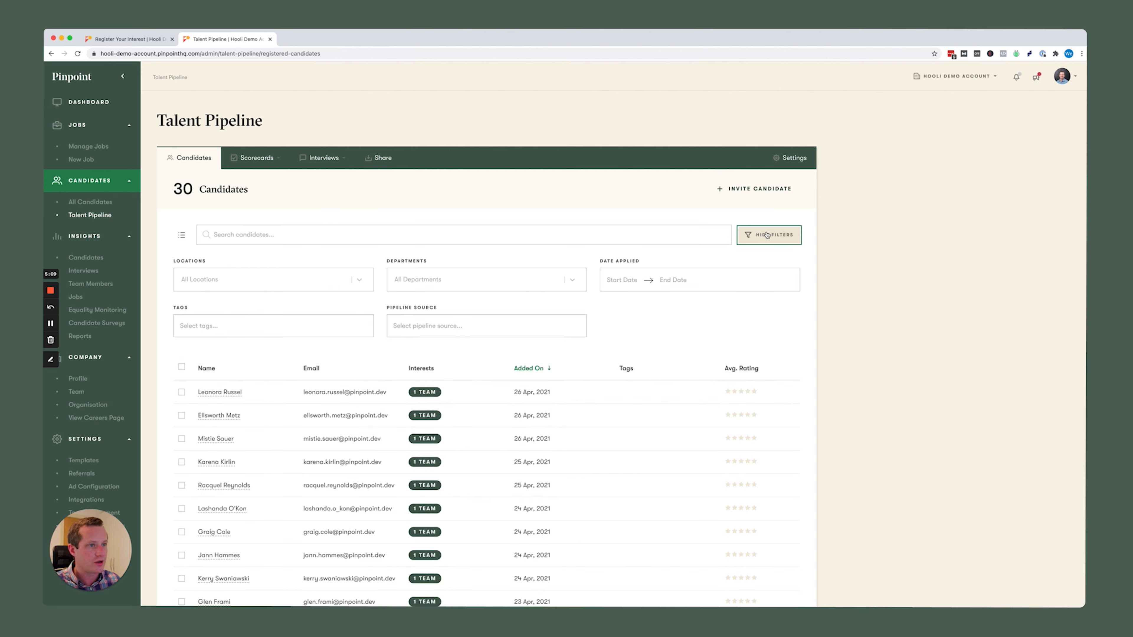
# - Filter the pipeline candidates by location Mountain View, CA, department Operations and tag VP
pyautogui.click(360, 279)
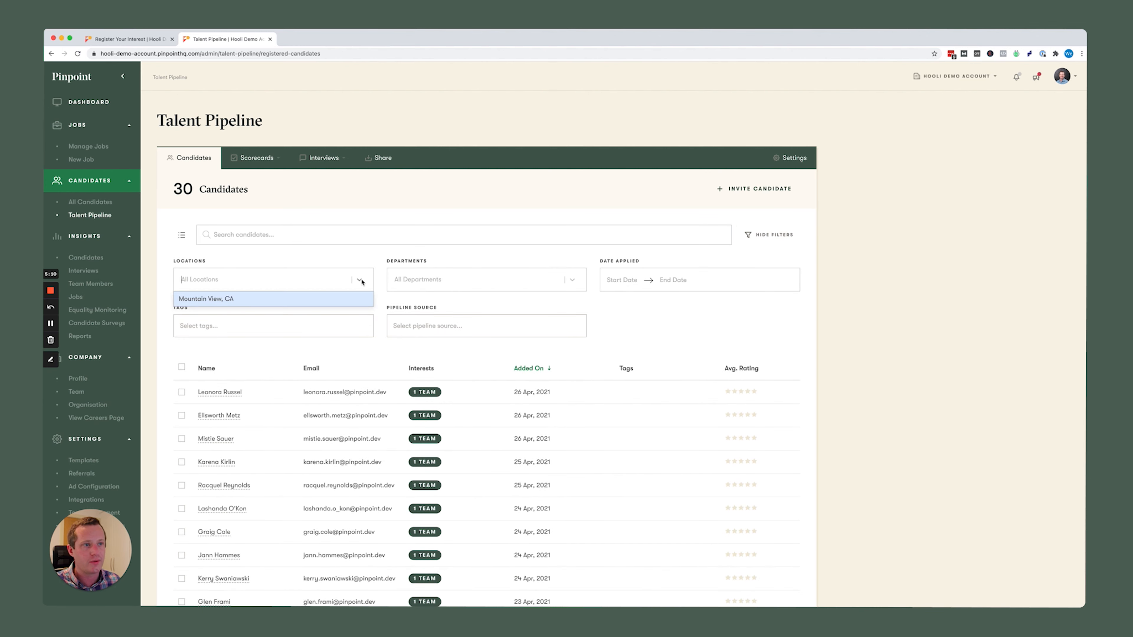
pyautogui.click(313, 299)
pyautogui.click(528, 285)
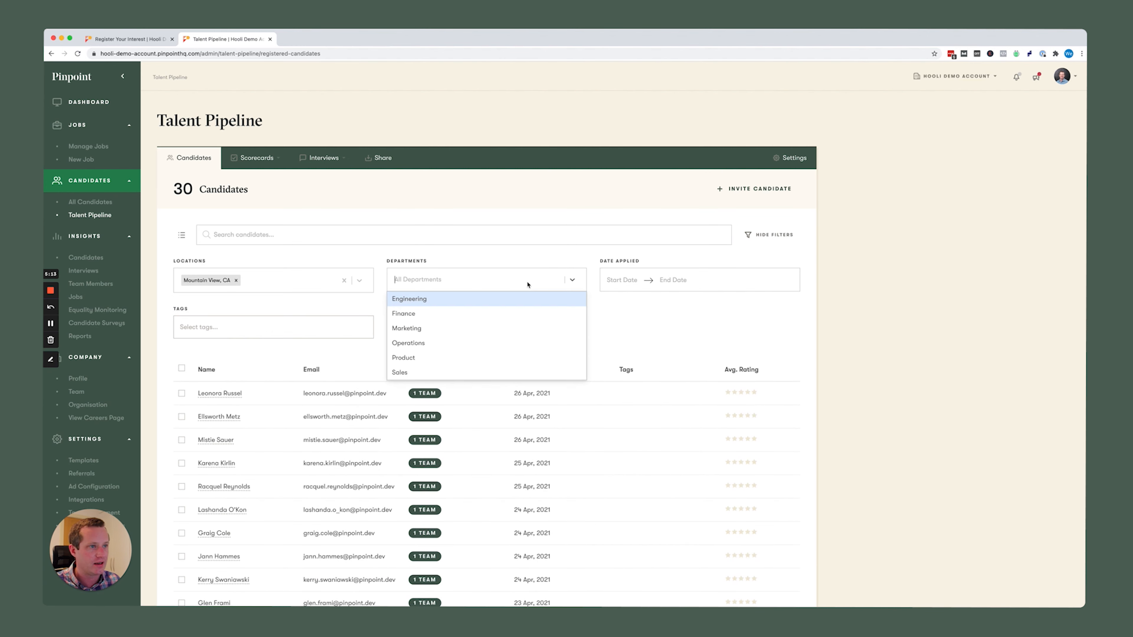
pyautogui.click(522, 343)
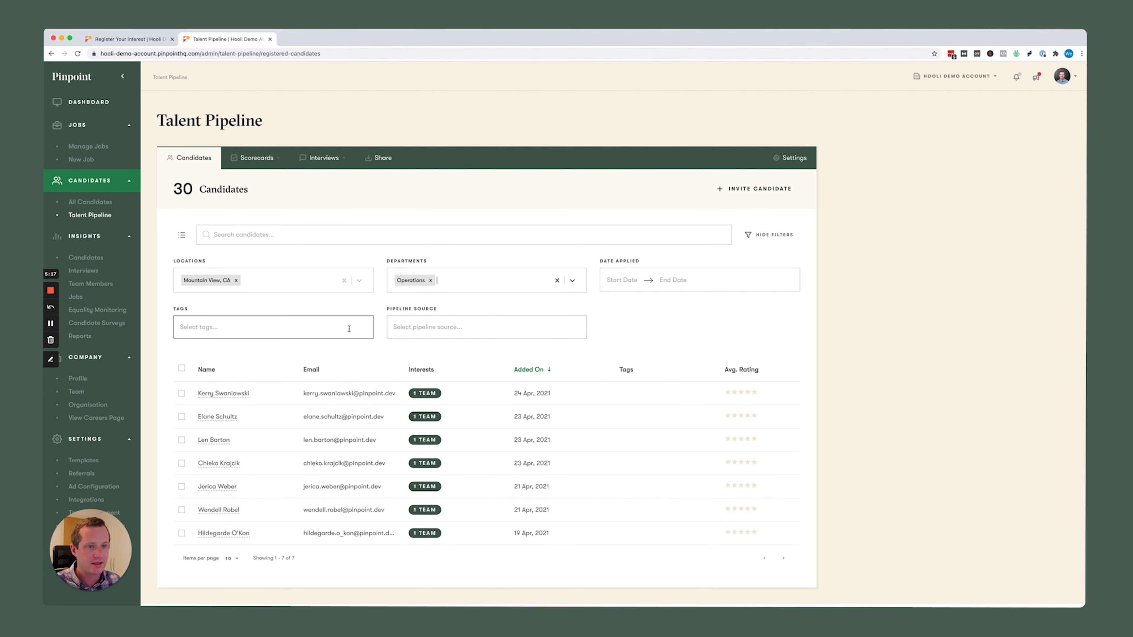
pyautogui.click(366, 328)
pyautogui.scroll(-3, 213, 401)
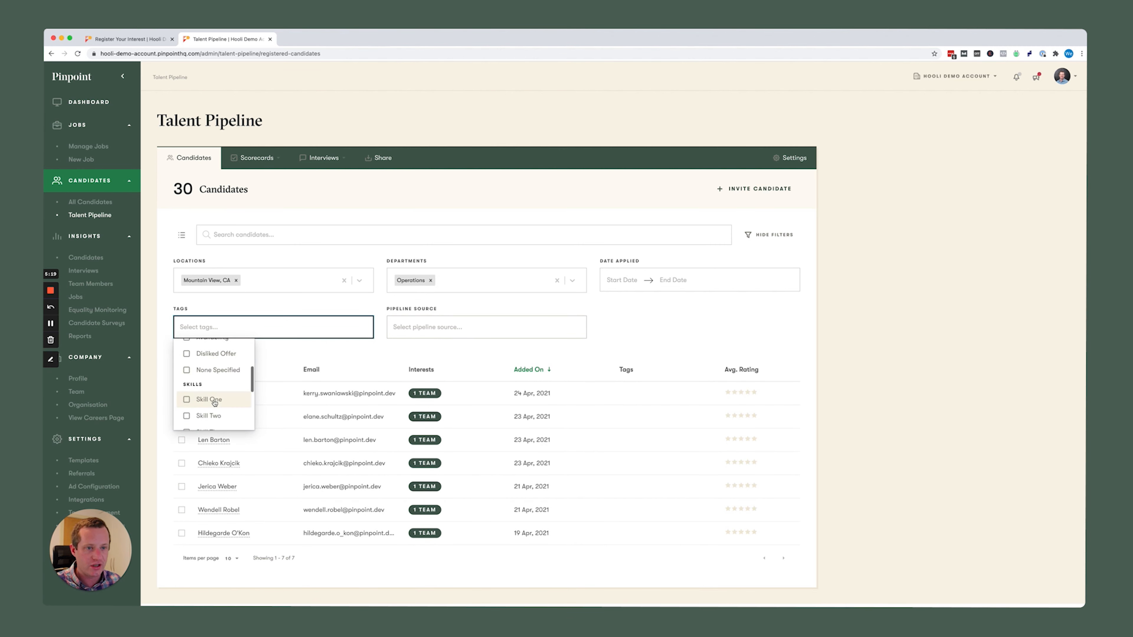
pyautogui.click(210, 411)
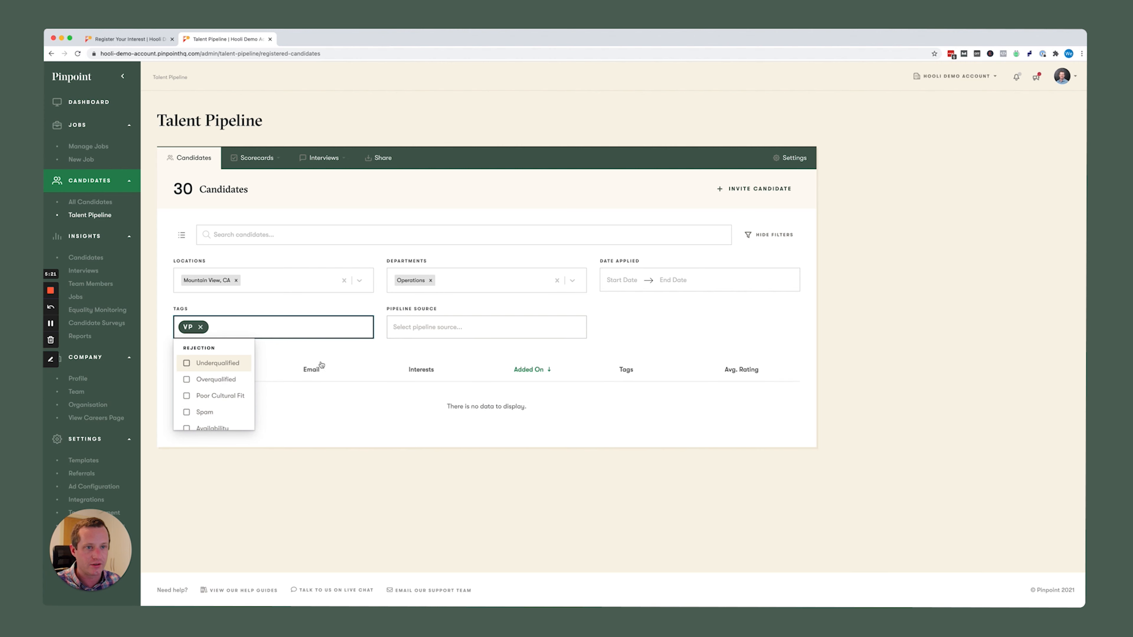
# - Clear the tag, location and department filters from the pipeline candidate list
pyautogui.click(200, 327)
pyautogui.click(236, 280)
pyautogui.click(431, 280)
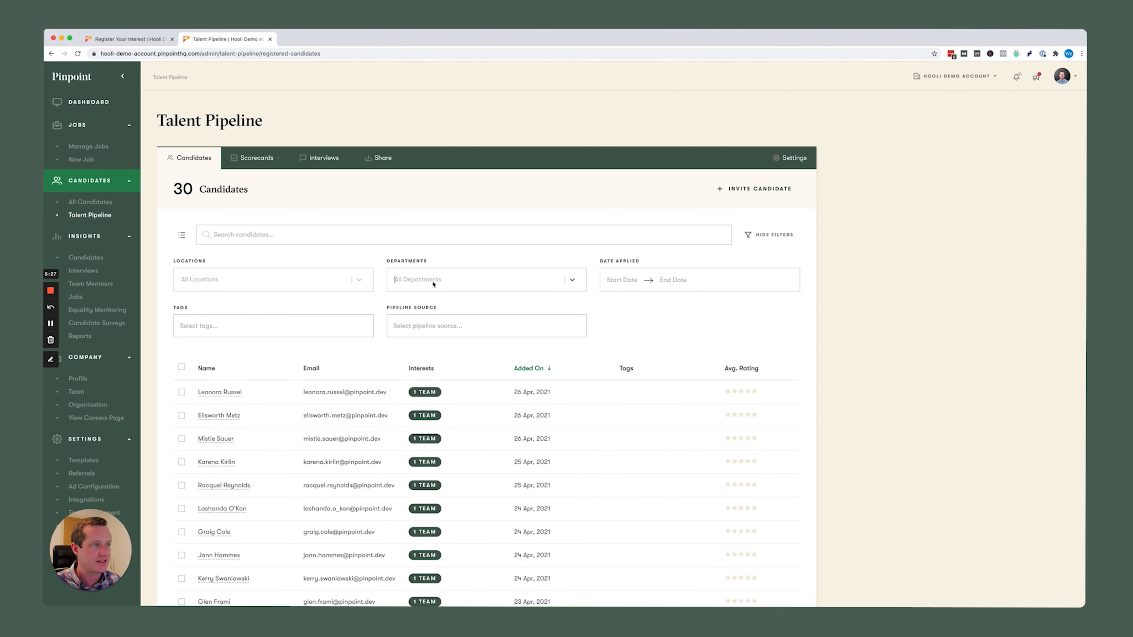
# - Open the profile of the first candidate in the Talent Pipeline list
pyautogui.scroll(-2, 291, 362)
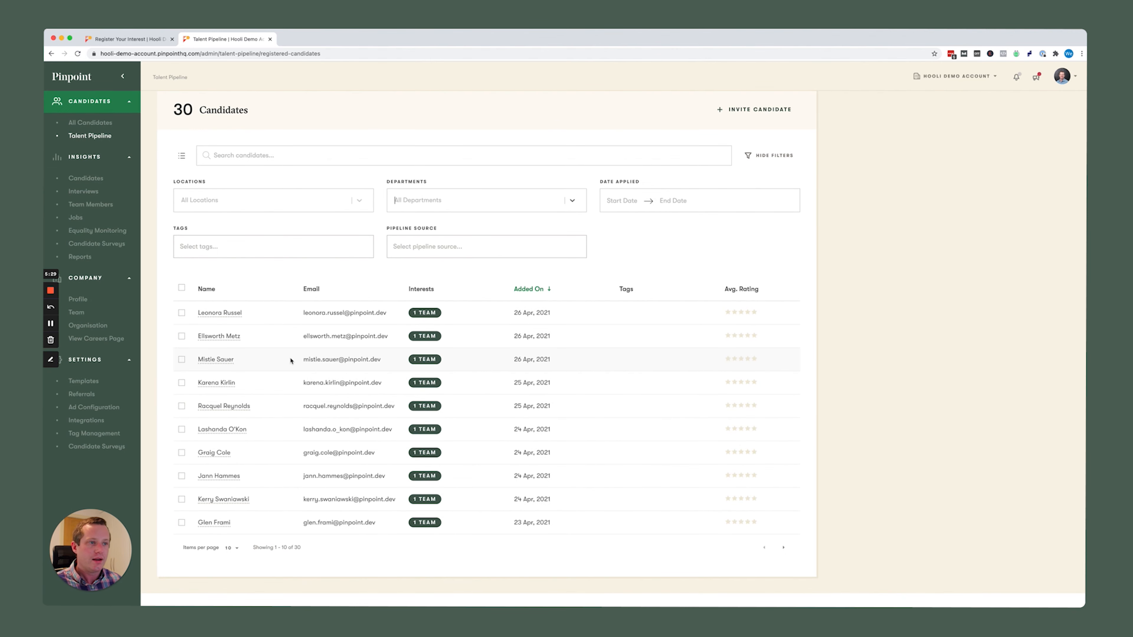
pyautogui.click(221, 313)
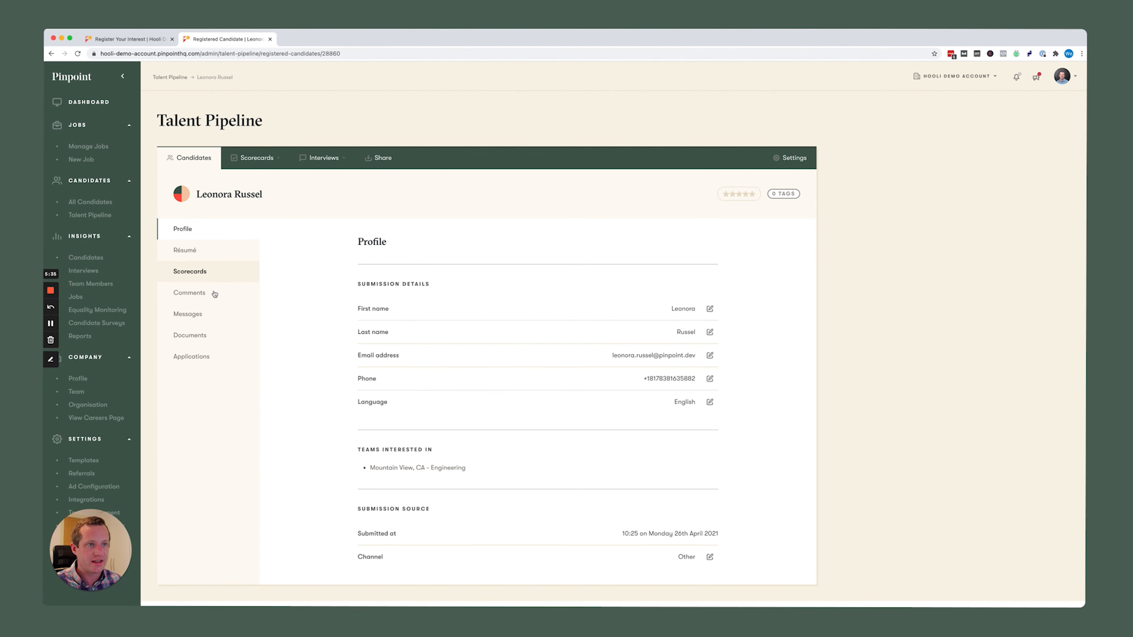
# - Review the candidate's applications, messages and comments, and return to the Talent Pipeline list
pyautogui.click(213, 357)
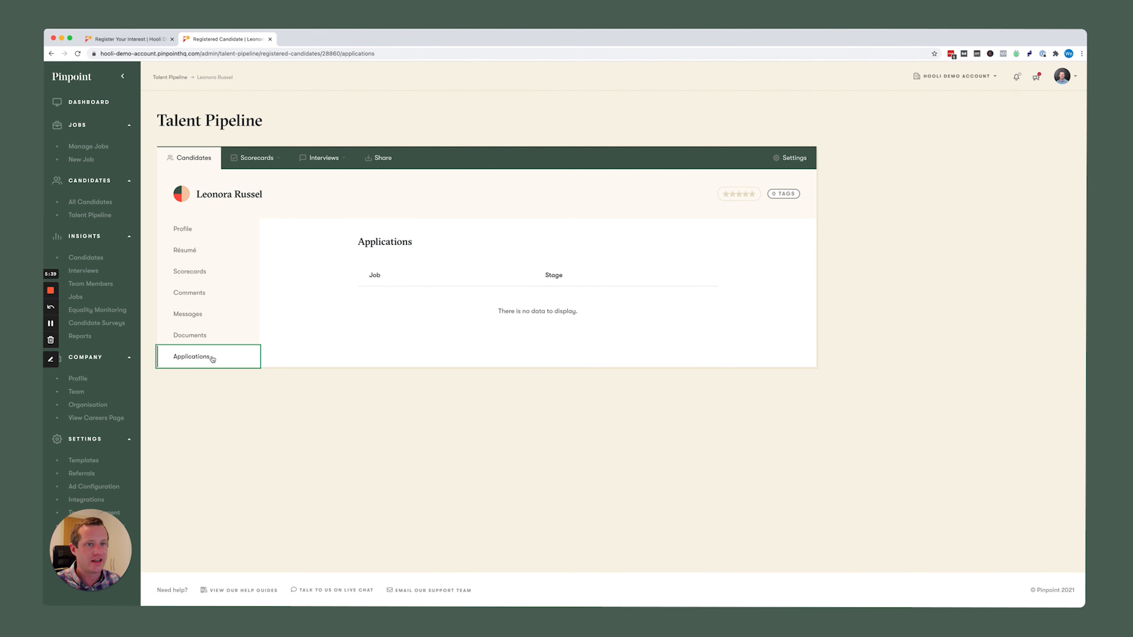
pyautogui.click(204, 319)
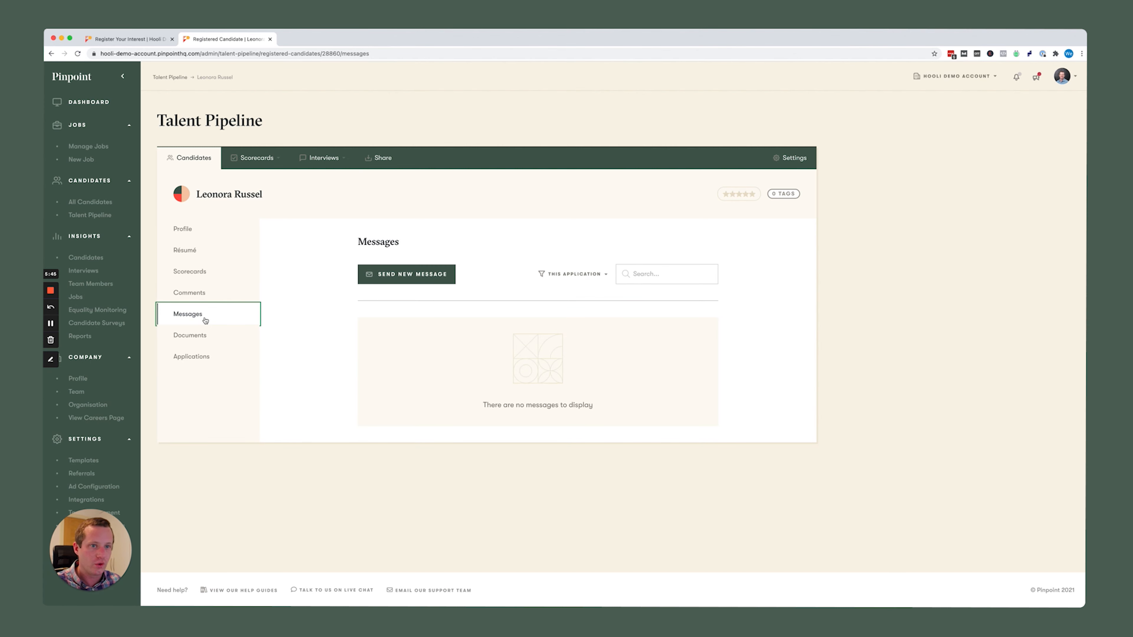
pyautogui.click(196, 289)
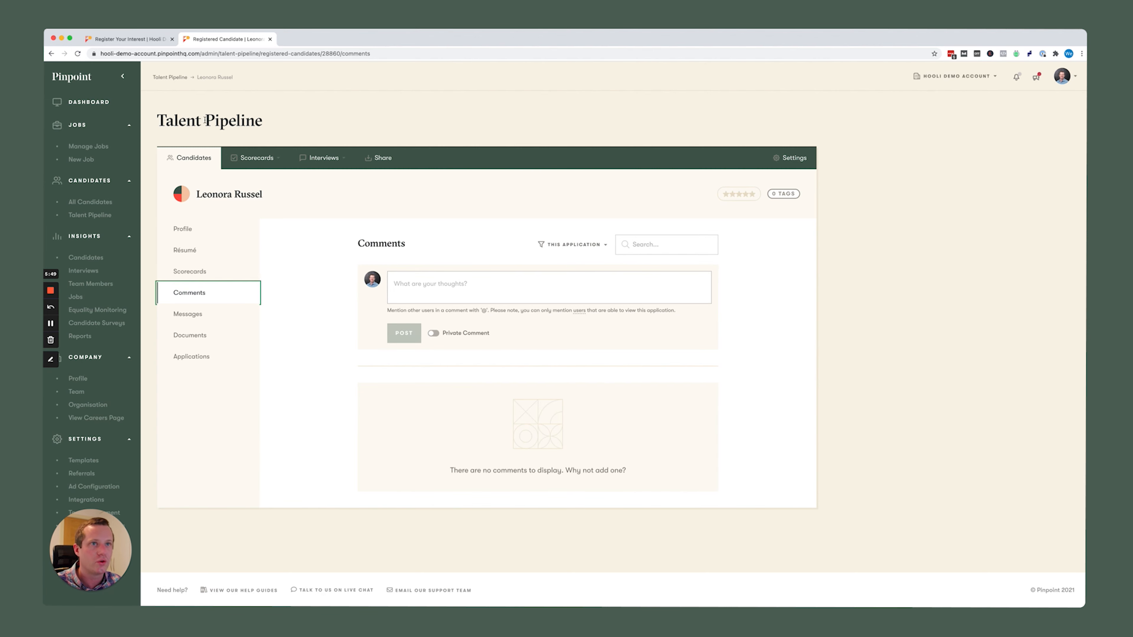
pyautogui.click(180, 78)
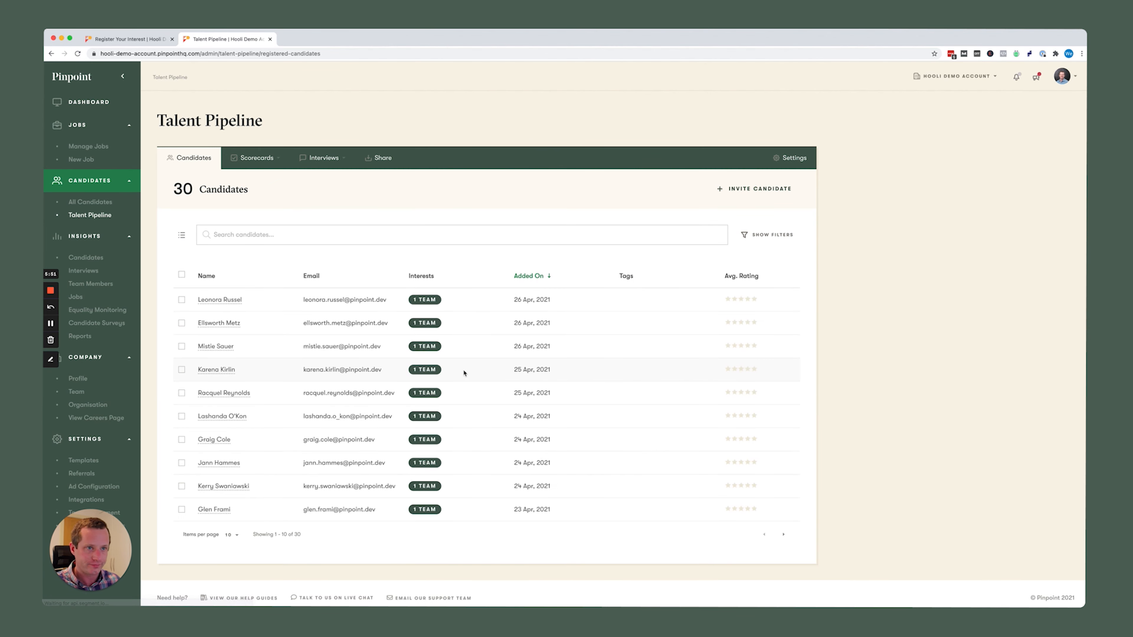
# - Select all candidates on the current Talent Pipeline page to view the bulk actions, and cancel the selection
pyautogui.click(182, 275)
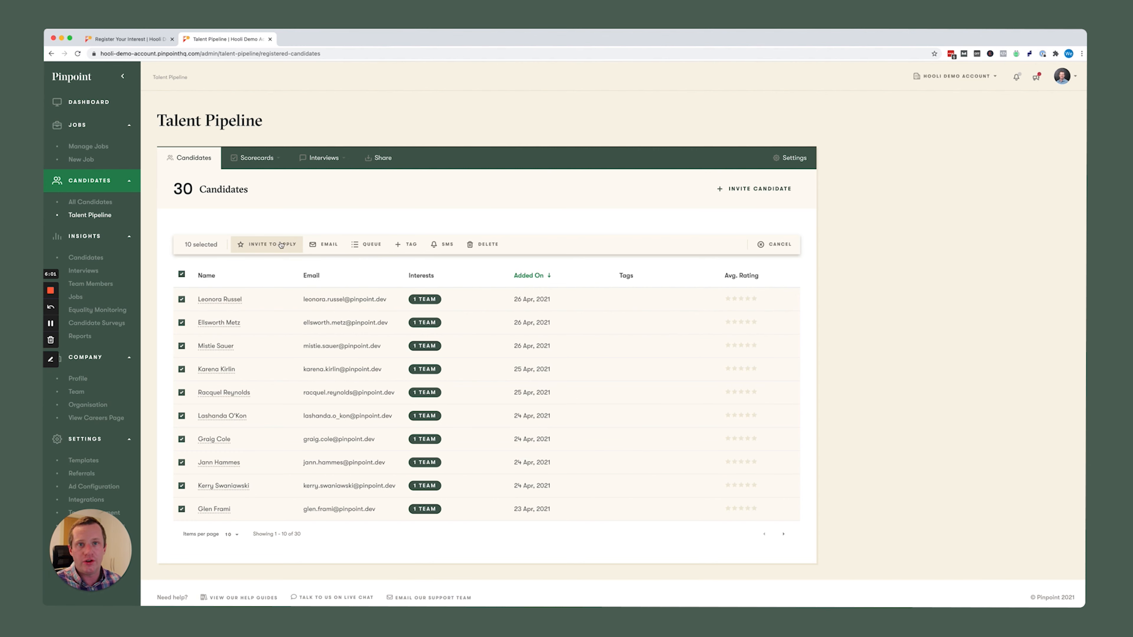
pyautogui.click(773, 245)
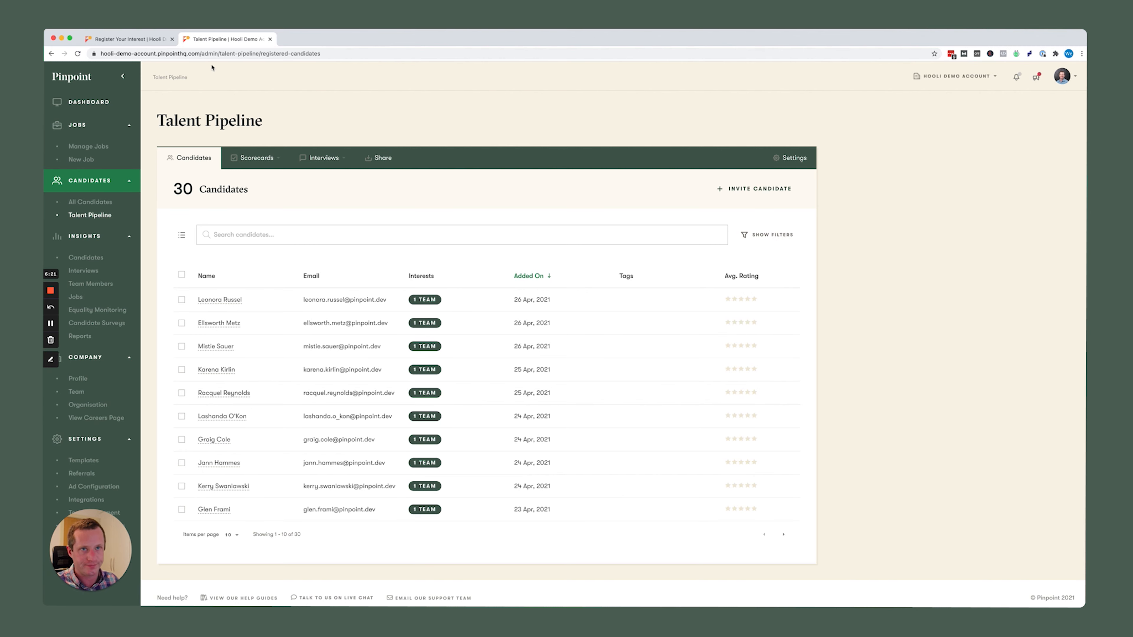
# - Open the Demand Generation Manager job's talent pipeline and select all of its candidates
pyautogui.click(83, 150)
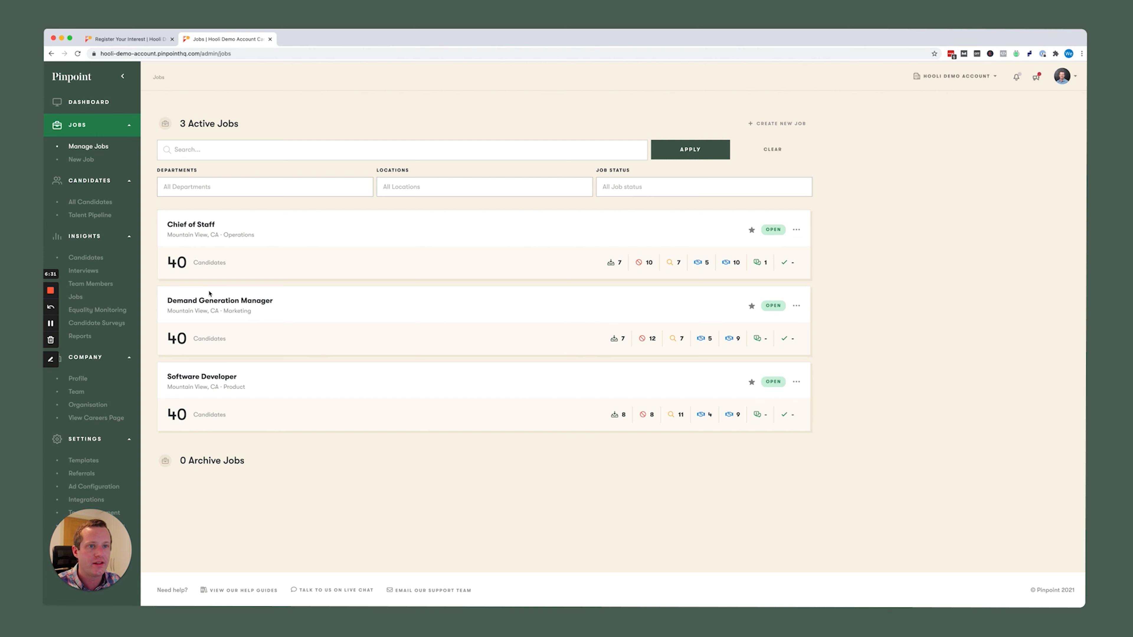
pyautogui.click(209, 301)
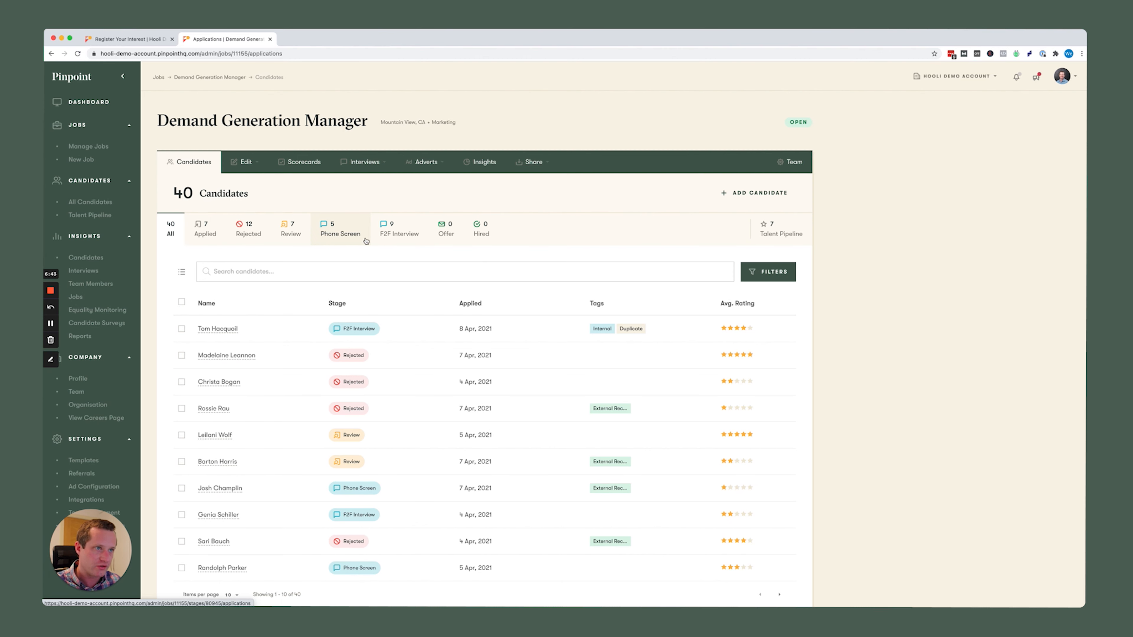
pyautogui.click(778, 232)
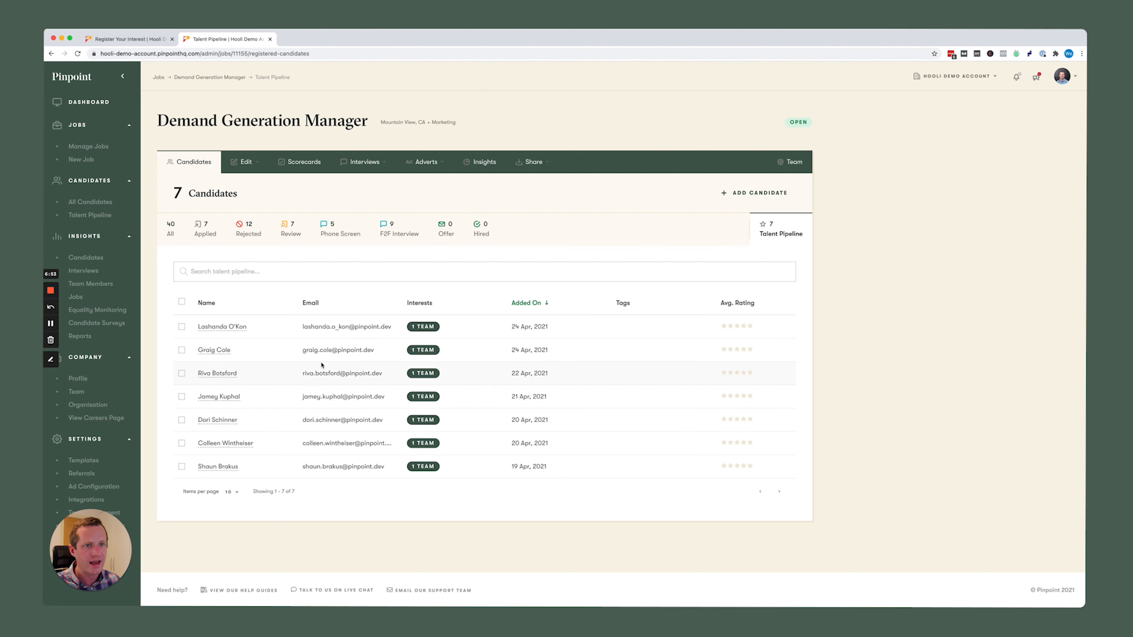
pyautogui.click(182, 302)
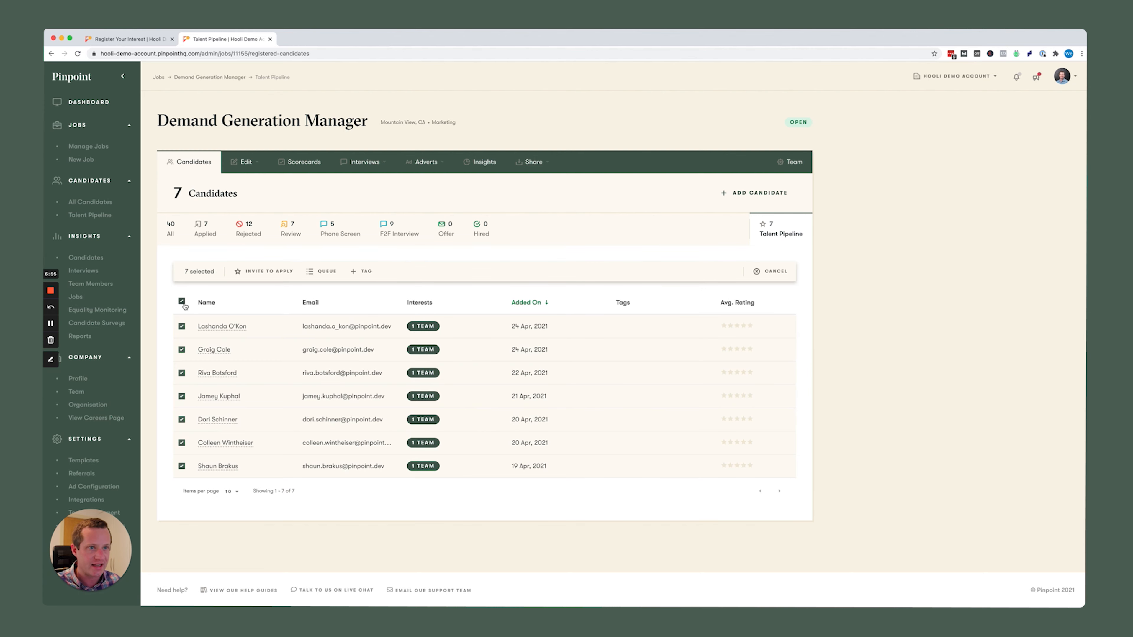